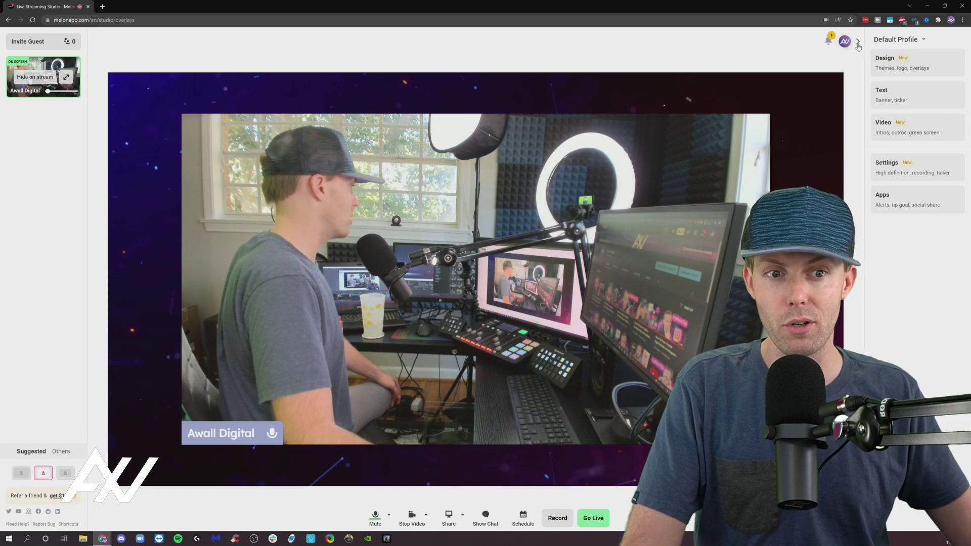
- Collapse and reopen the studio's side menu and open the Text settings for banners and tickers
{"action": "left_click", "coordinate": [857, 42]}
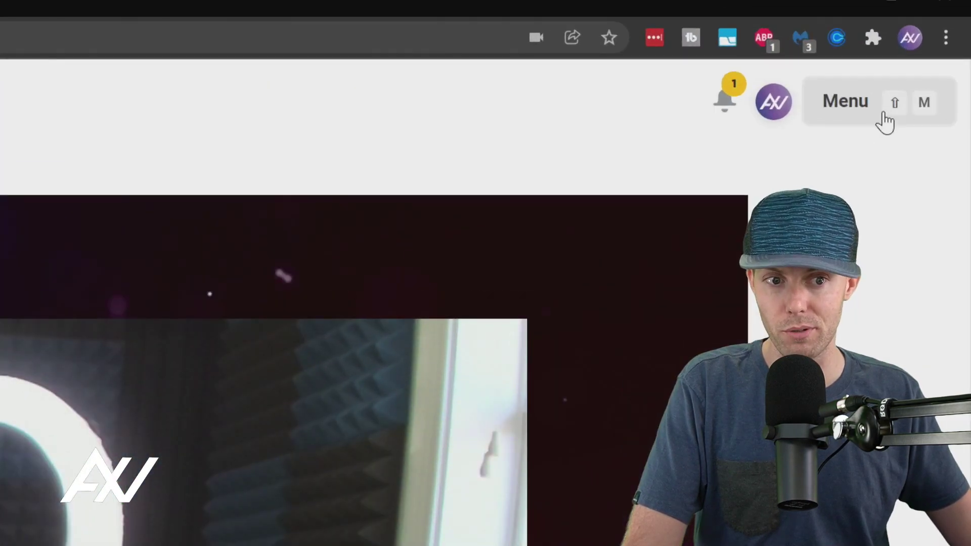
{"action": "left_click", "coordinate": [888, 106]}
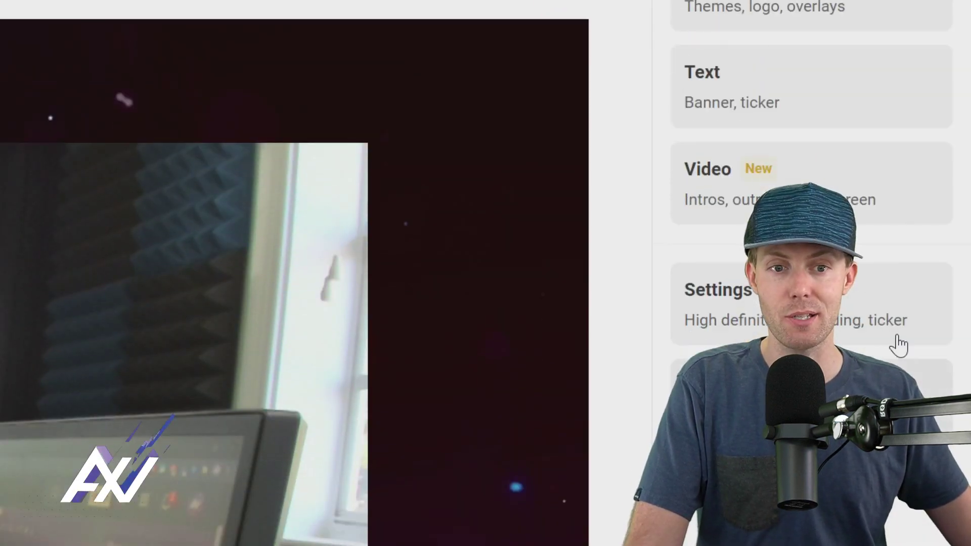
{"action": "left_click", "coordinate": [871, 273]}
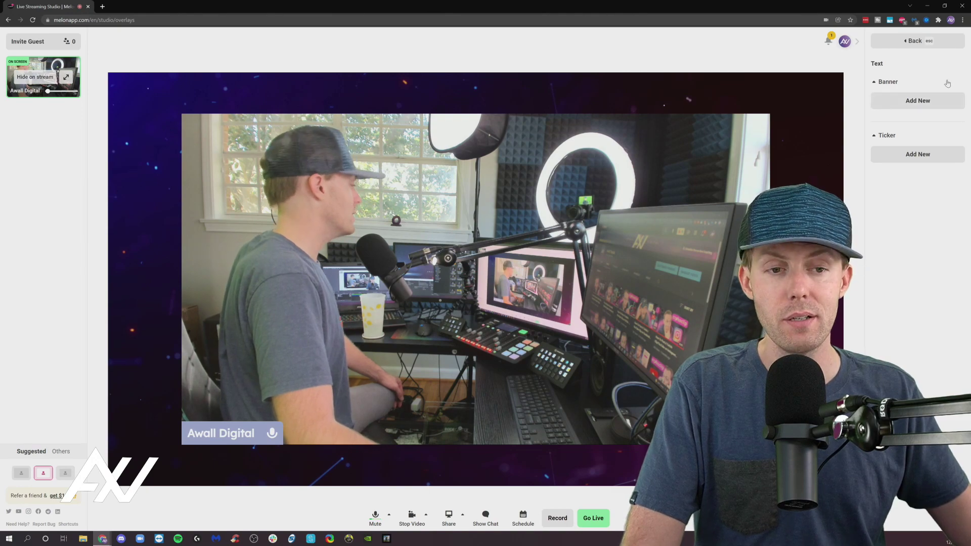
- Add a new banner with the caption "TRY MELON TODAY (LINK BELOW)" and copy its text for reuse
{"action": "left_click", "coordinate": [938, 101]}
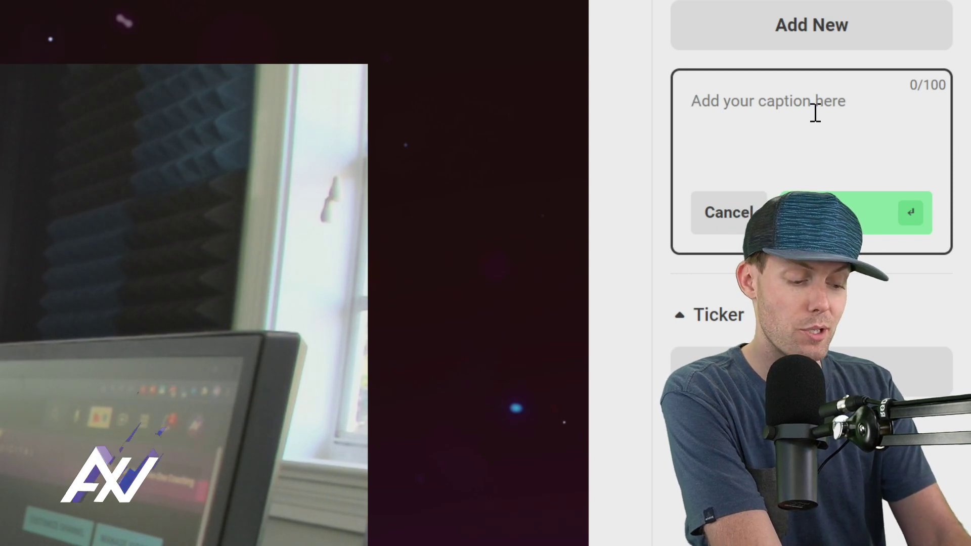
{"action": "type", "text": "TRY MELON TODAY (LINK"}
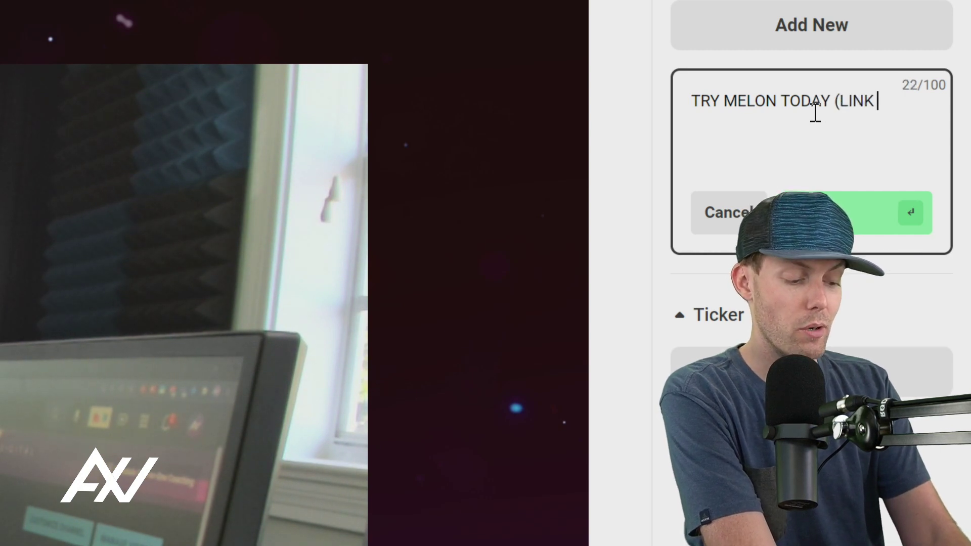
{"action": "type", "text": ")"}
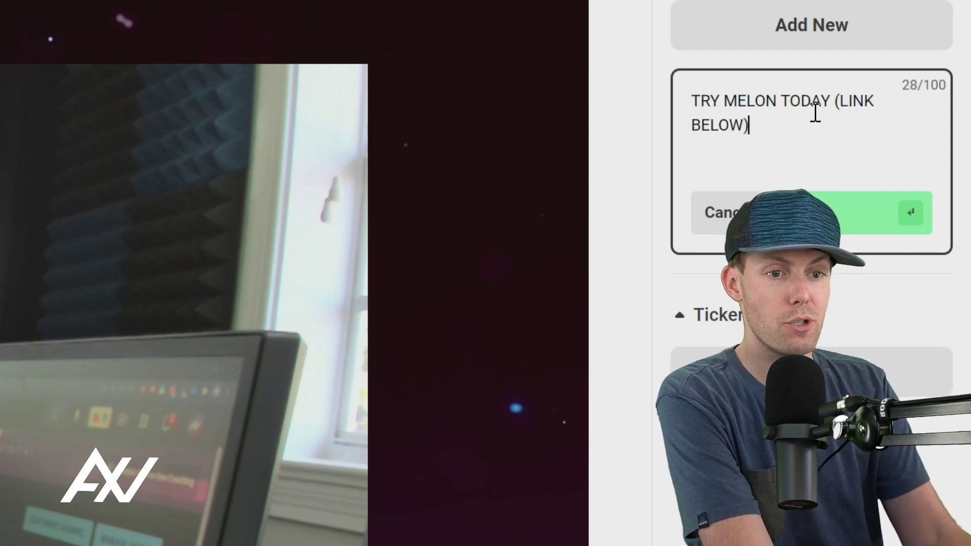
{"action": "key", "text": "ctrl+a"}
{"action": "key", "text": "ctrl+c"}
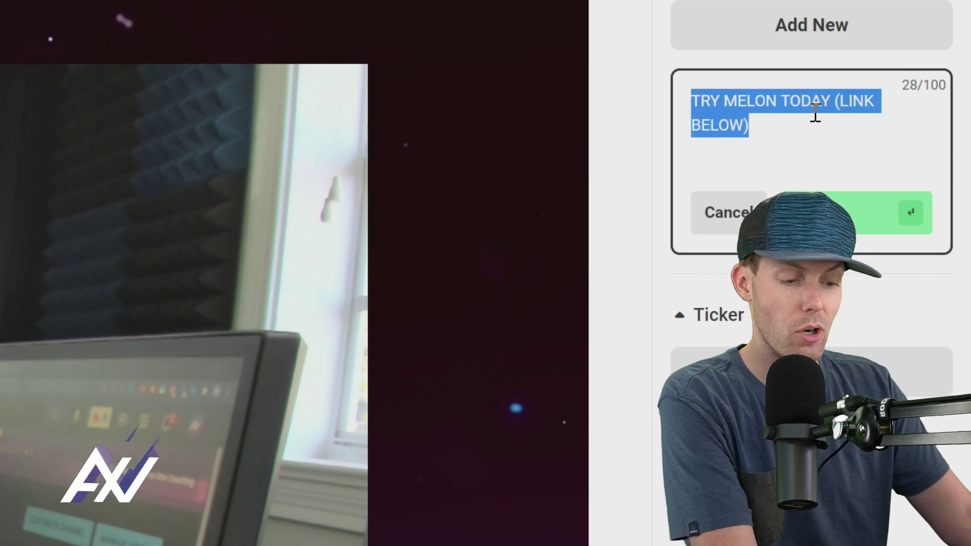
{"action": "left_click", "coordinate": [814, 113]}
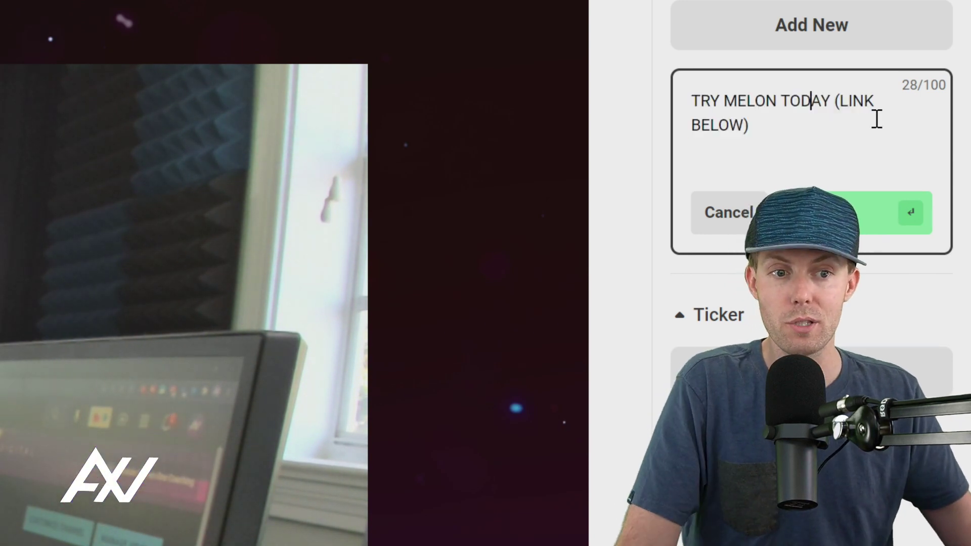
{"action": "left_click", "coordinate": [903, 232]}
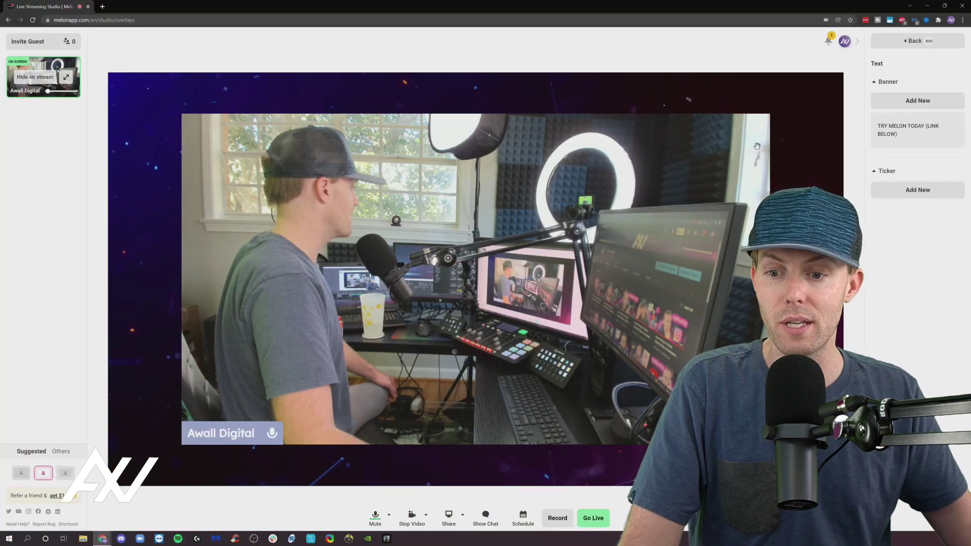
- Show the banner on the stream and adjust its position over the upper-left part of the video canvas
{"action": "mouse_move", "coordinate": [910, 126]}
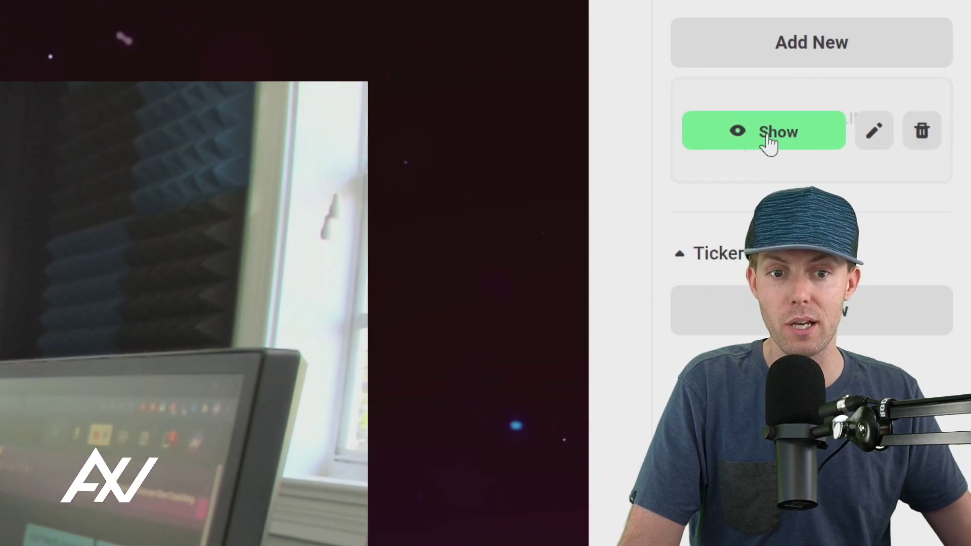
{"action": "left_click", "coordinate": [767, 139]}
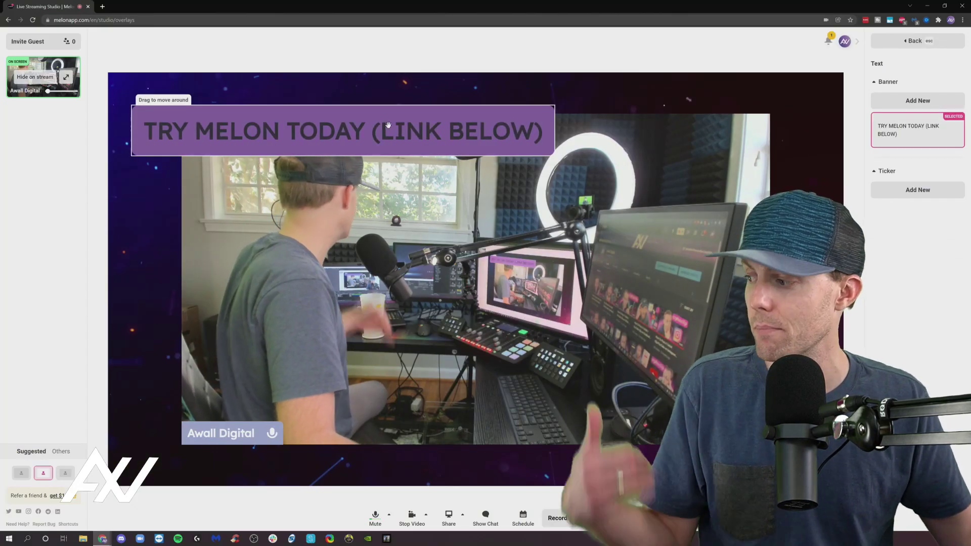
{"action": "left_click_drag", "start_coordinate": [423, 125], "coordinate": [405, 119]}
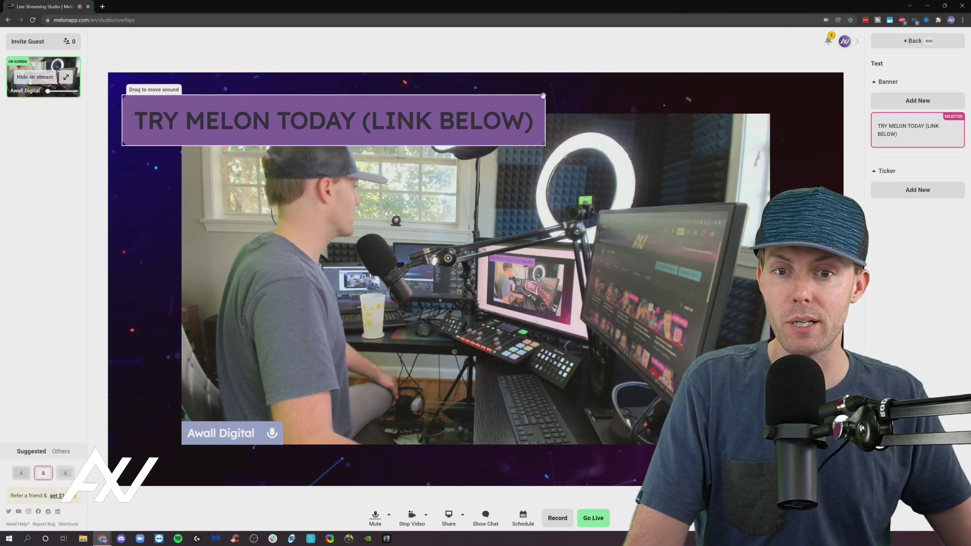
{"action": "mouse_move", "coordinate": [543, 95]}
{"action": "left_mouse_down"}
{"action": "mouse_move", "coordinate": [528, 124]}
{"action": "mouse_move", "coordinate": [553, 103]}
{"action": "left_mouse_up"}
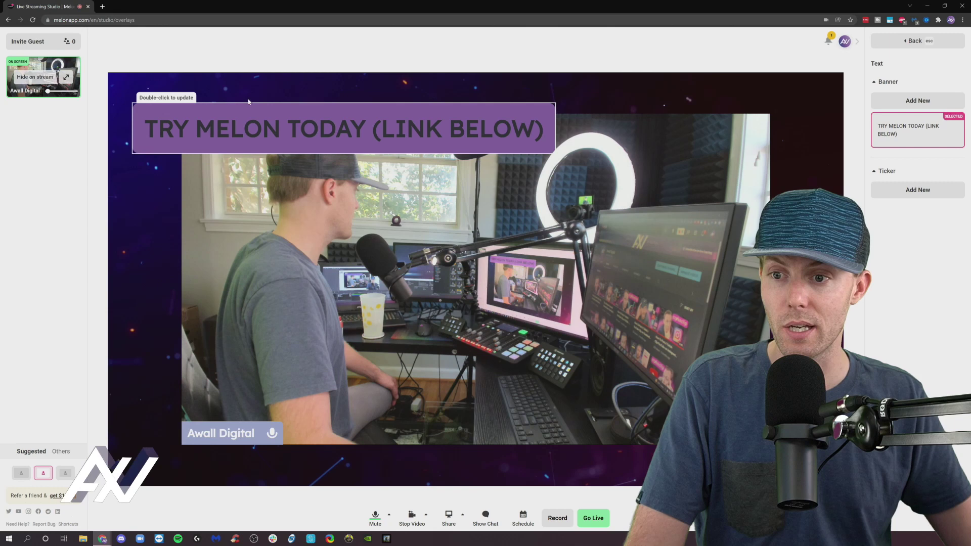
{"action": "left_click_drag", "start_coordinate": [248, 104], "coordinate": [246, 101]}
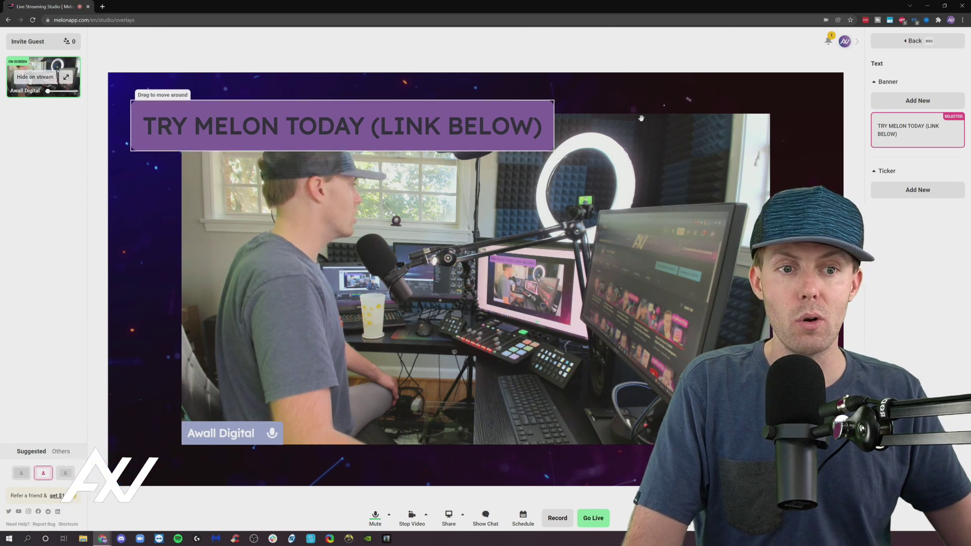
- Examine the current theme's style options in the Design settings and return to the Text settings
{"action": "left_click", "coordinate": [896, 44]}
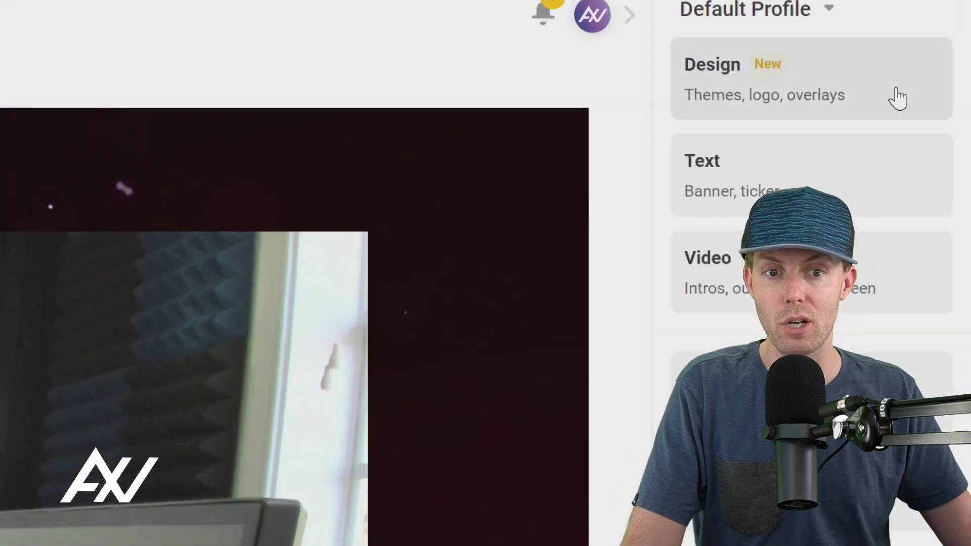
{"action": "left_click", "coordinate": [867, 92]}
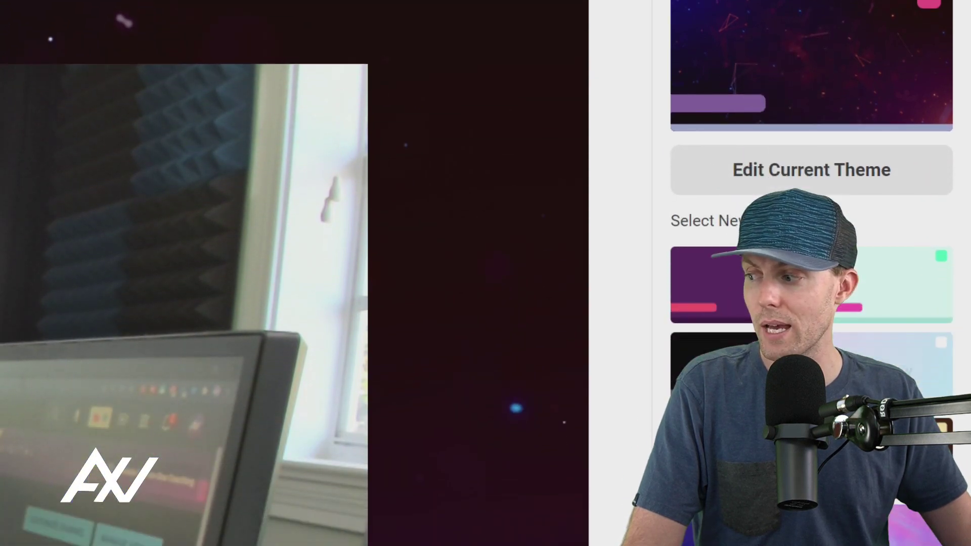
{"action": "left_click", "coordinate": [836, 172]}
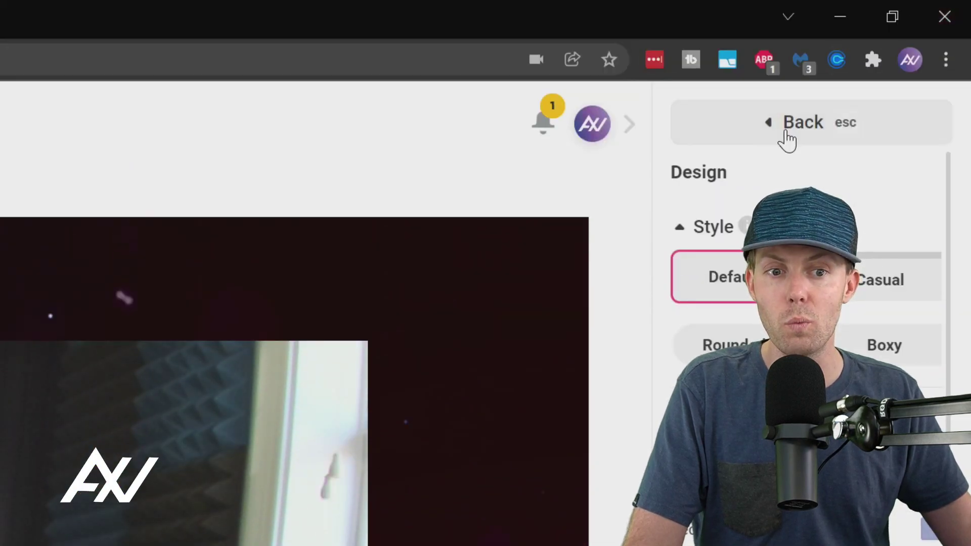
{"action": "left_click", "coordinate": [786, 133]}
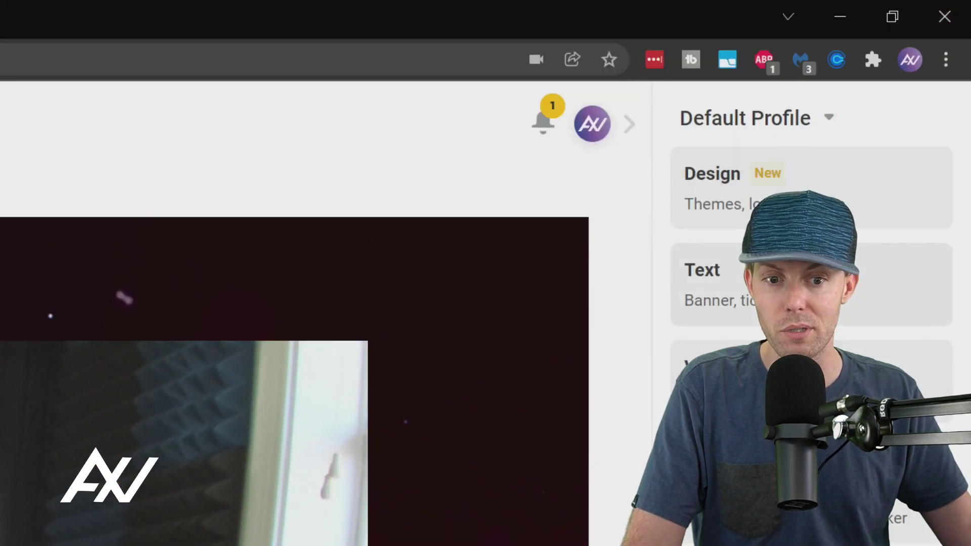
{"action": "left_click", "coordinate": [848, 302]}
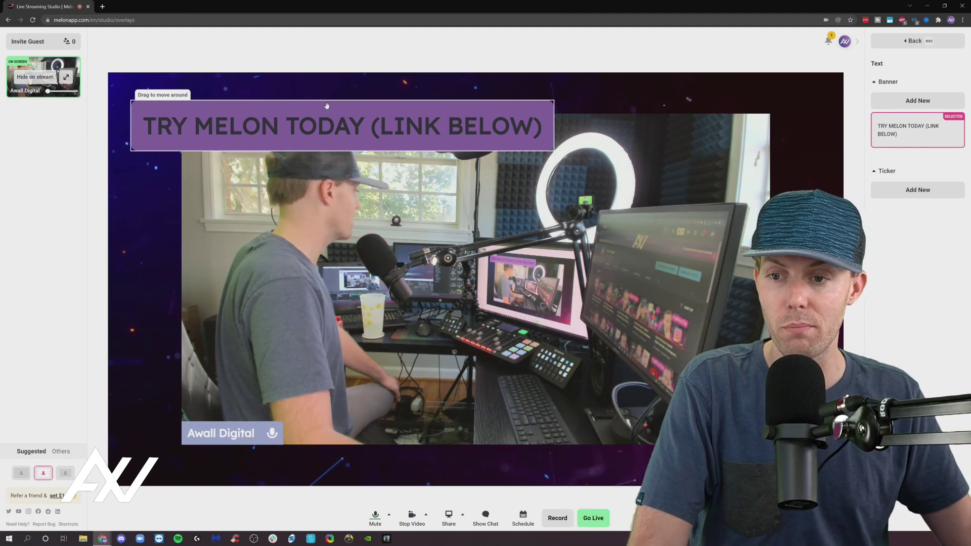
- Nudge the banner slightly up and left on the canvas, open its caption for editing and save it
{"action": "left_click_drag", "start_coordinate": [328, 106], "coordinate": [324, 103]}
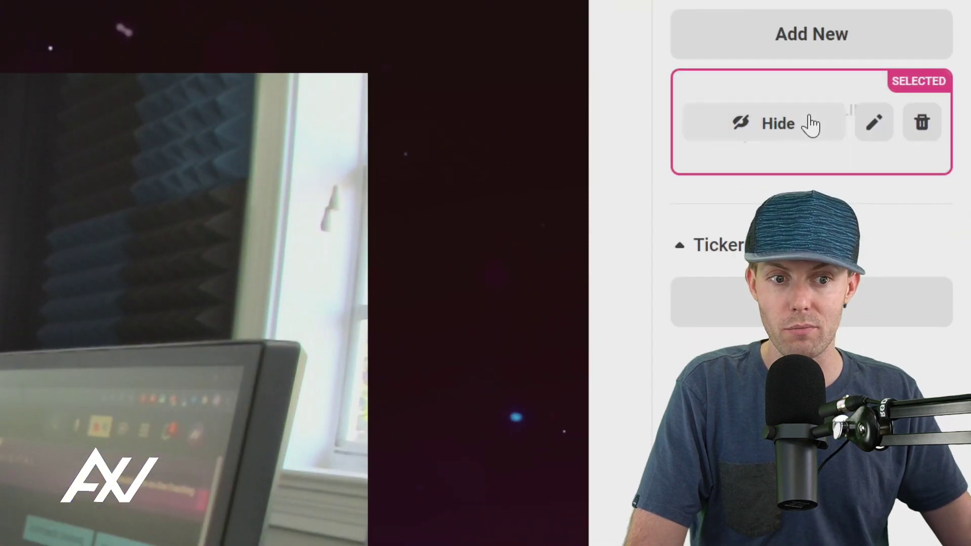
{"action": "left_click", "coordinate": [878, 134]}
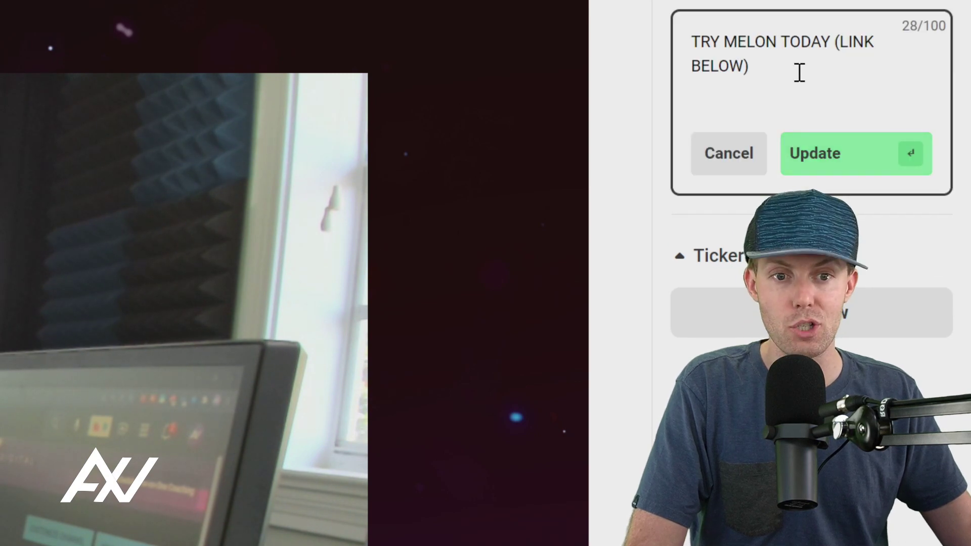
{"action": "left_click", "coordinate": [883, 213]}
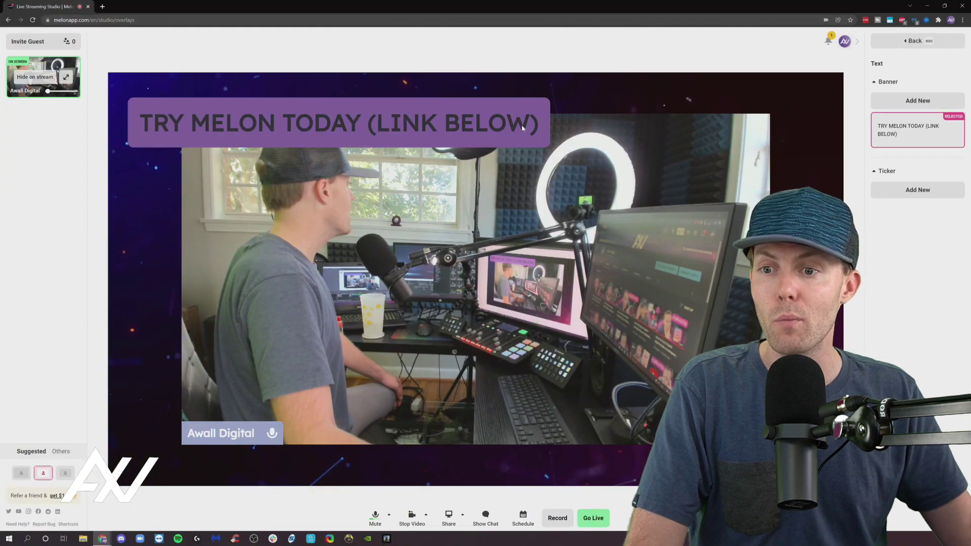
- Hide the banner from the stream and delete it
{"action": "mouse_move", "coordinate": [917, 131]}
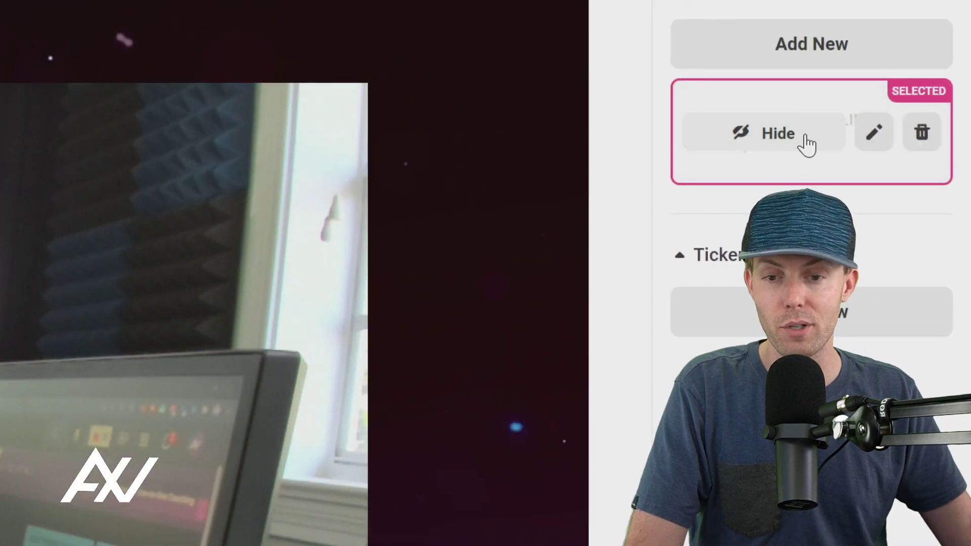
{"action": "left_click", "coordinate": [805, 138]}
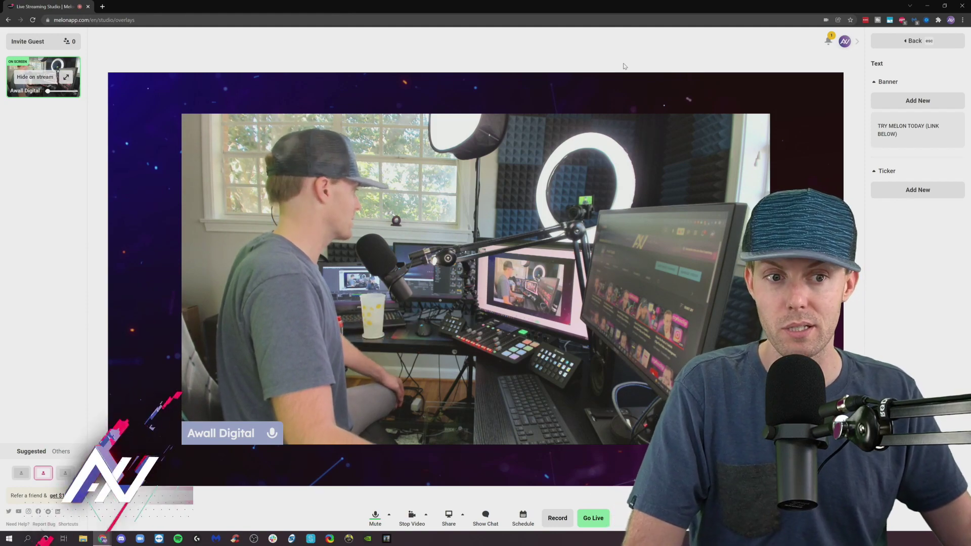
{"action": "mouse_move", "coordinate": [911, 131]}
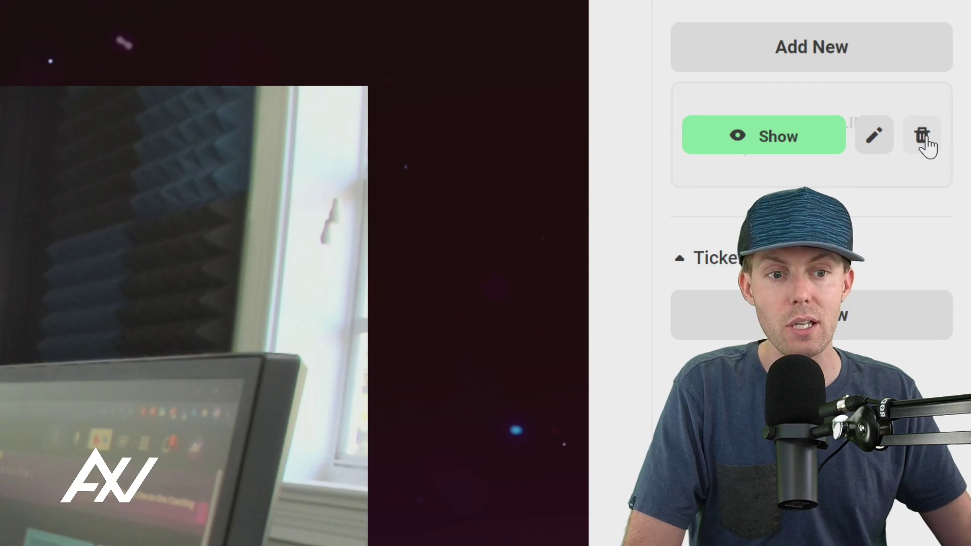
{"action": "left_click", "coordinate": [921, 135]}
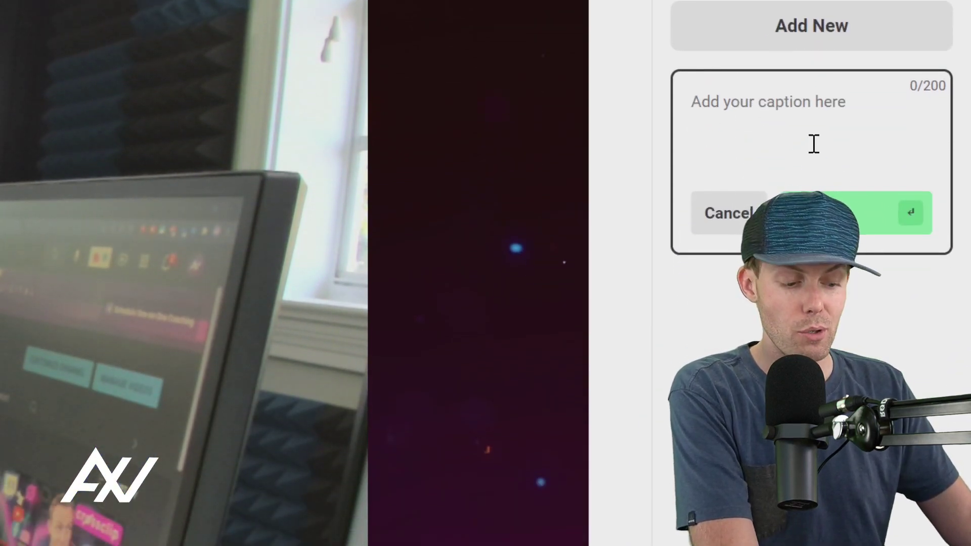
- Add a ticker with the copied caption "TRY MELON TODAY (LINK BELOW)" and show it on the stream
{"action": "key", "text": "ctrl+v"}
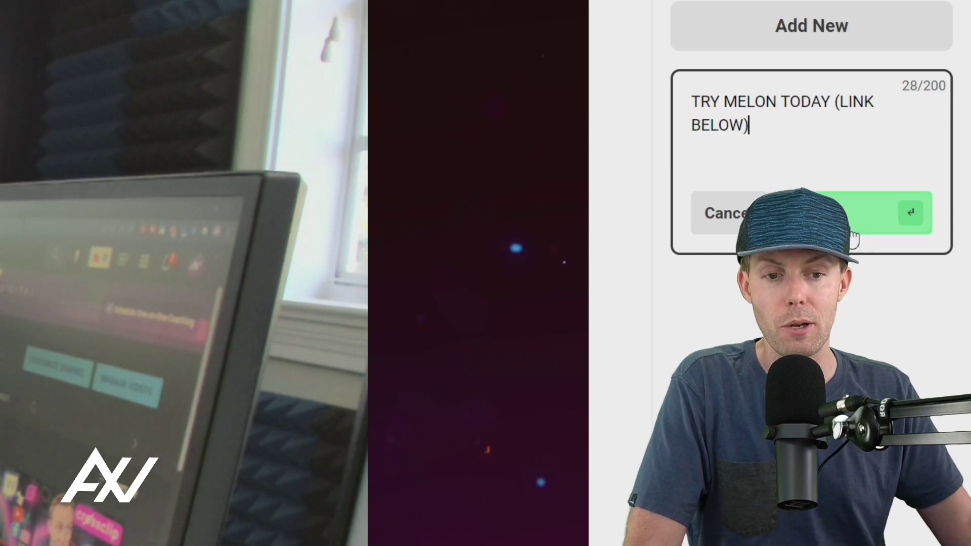
{"action": "left_click", "coordinate": [852, 229]}
{"action": "left_click", "coordinate": [774, 113]}
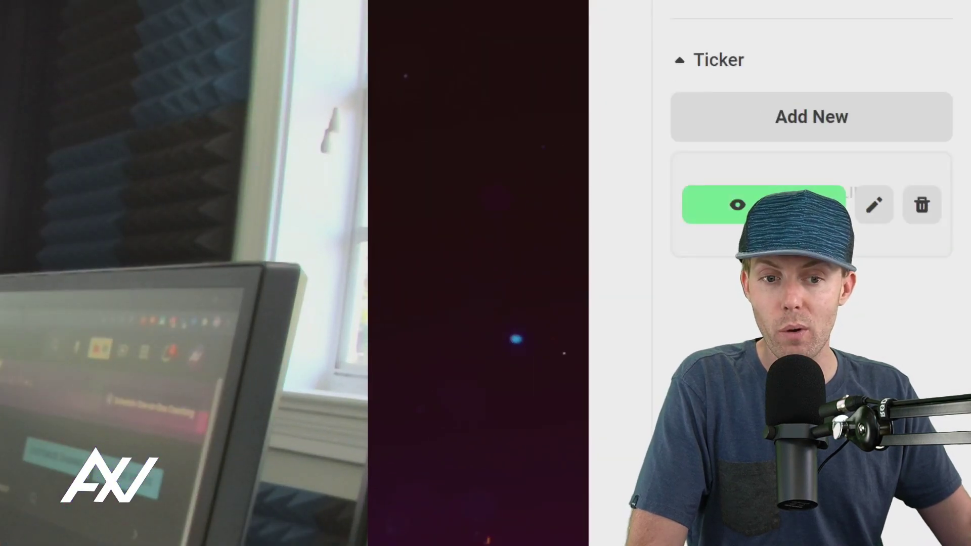
{"action": "left_click", "coordinate": [809, 210]}
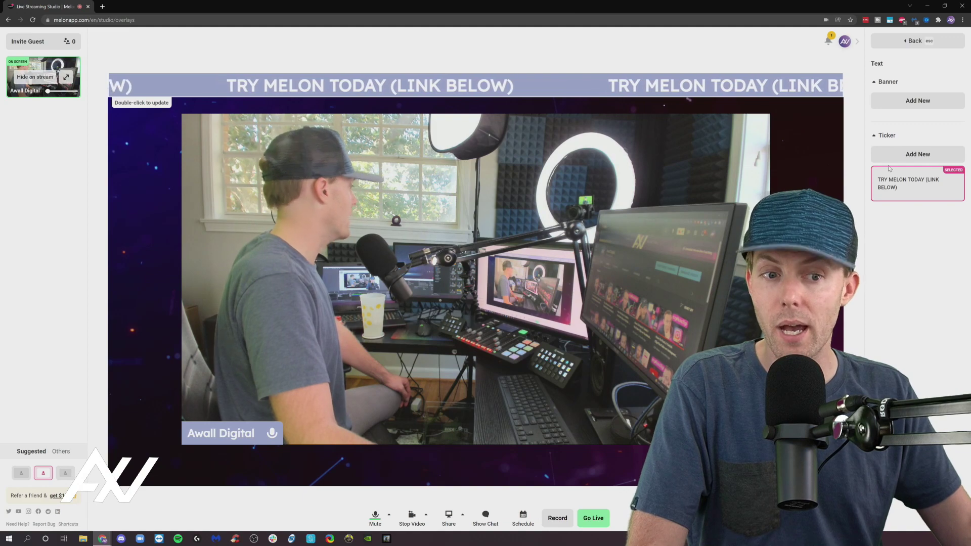
- Hide the scrolling ticker from the stream
{"action": "mouse_move", "coordinate": [896, 185]}
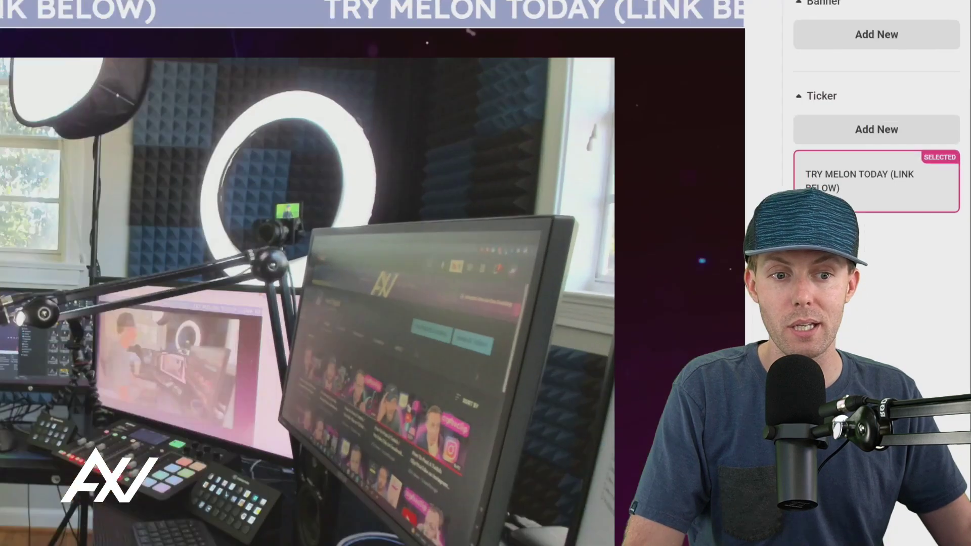
{"action": "mouse_move", "coordinate": [838, 184]}
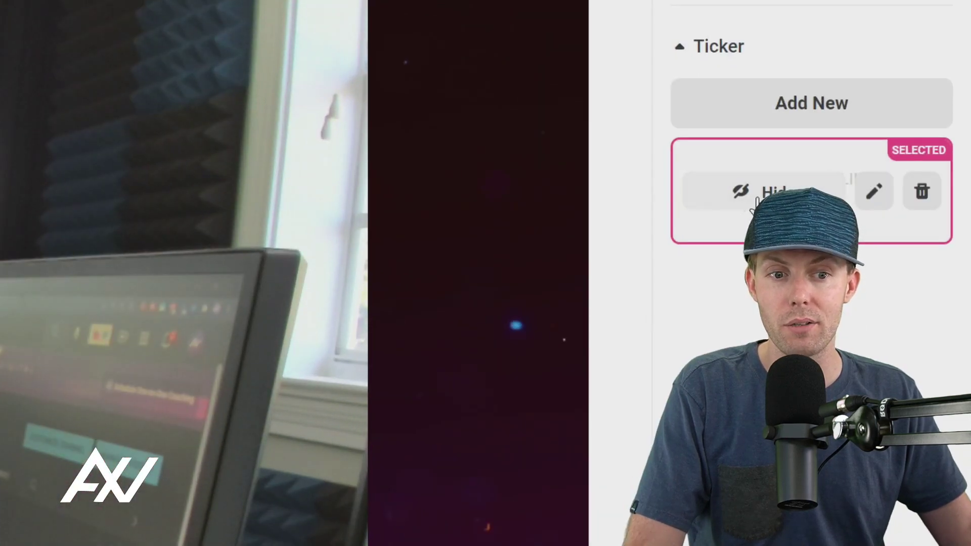
{"action": "left_click", "coordinate": [756, 202]}
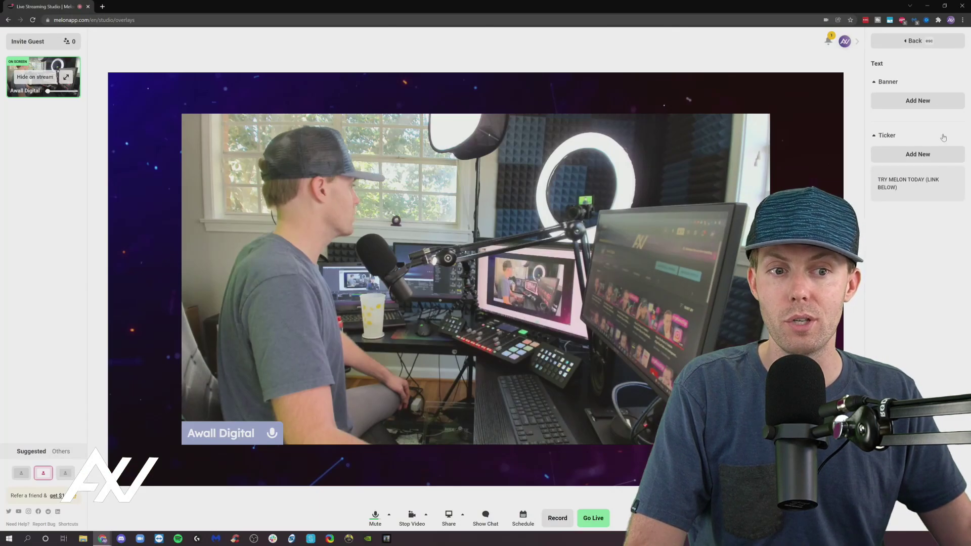
- Add a banner again with the caption "TRY MELON TODAY (LINK BELOW)" and show it on the stream
{"action": "left_click", "coordinate": [917, 101]}
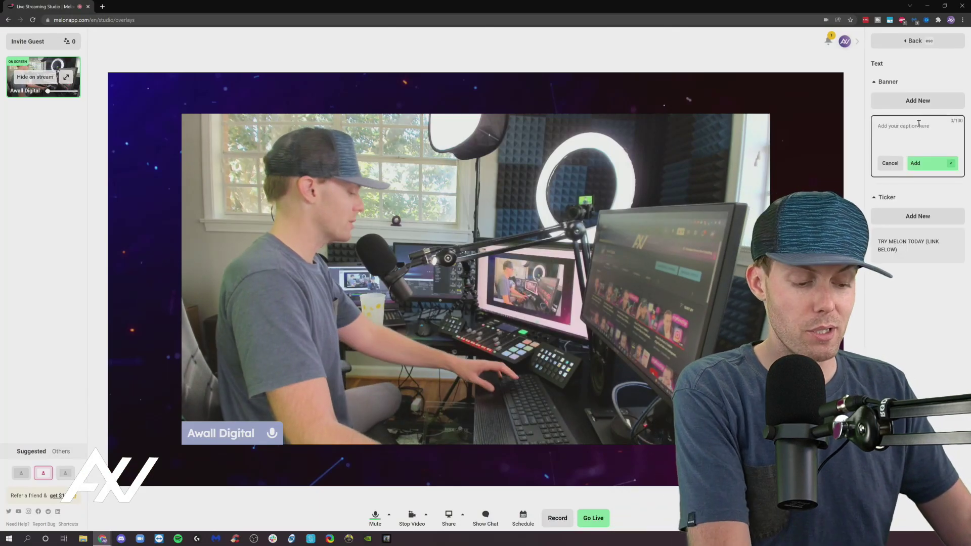
{"action": "type", "text": "TRY MELON TODAY (LINK BELOW)"}
{"action": "left_click", "coordinate": [922, 164]}
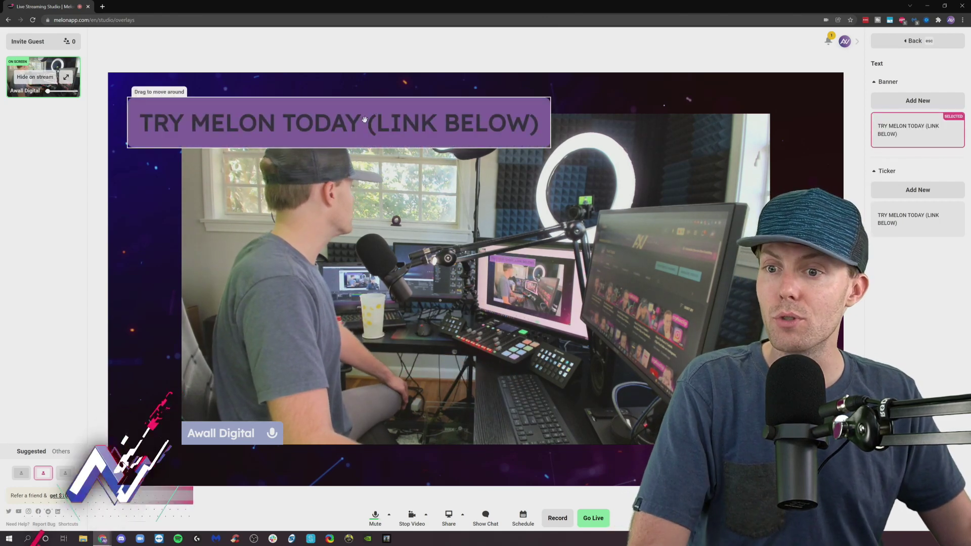
- Move the banner to the lower-left of the camera frame, covering the name label and lined up with the frame's left edge
{"action": "left_click_drag", "start_coordinate": [358, 135], "coordinate": [402, 439]}
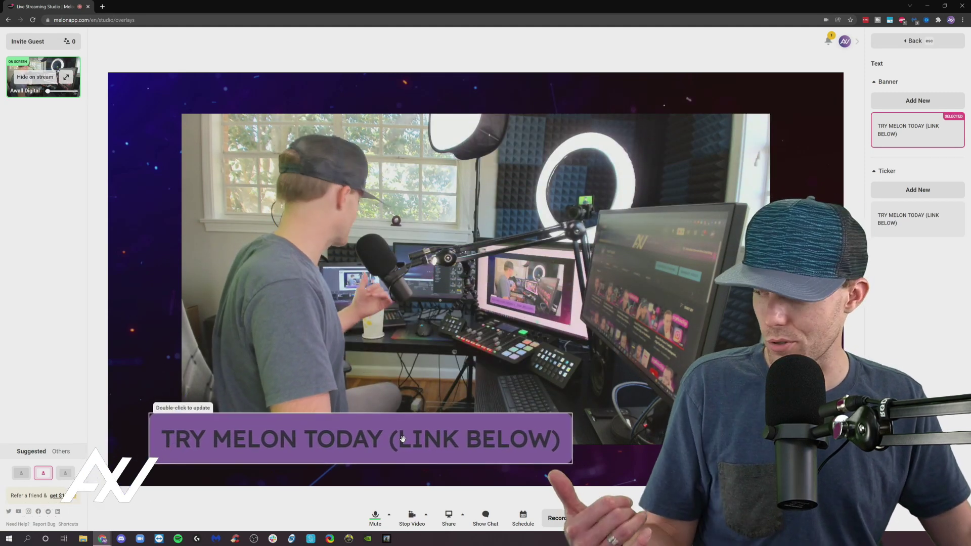
{"action": "left_click", "coordinate": [370, 432]}
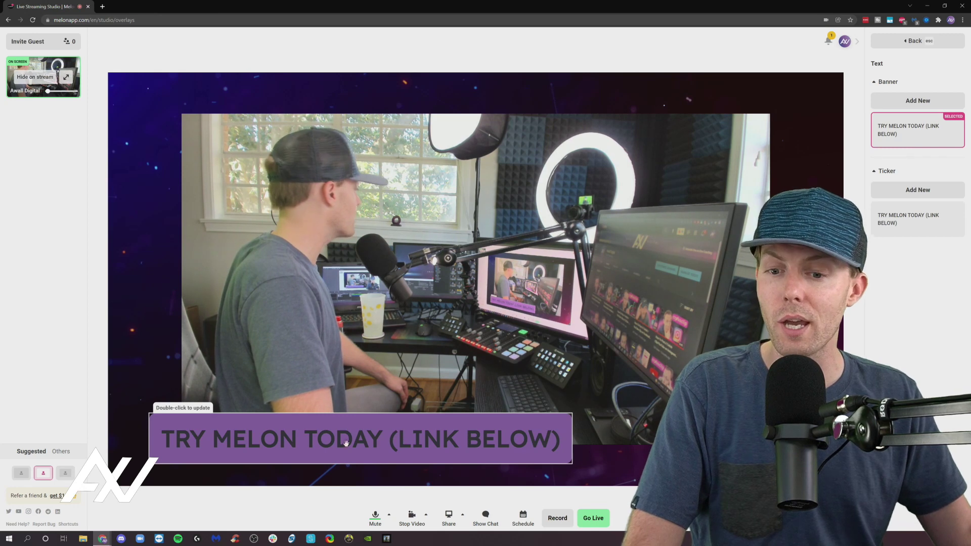
{"action": "left_click_drag", "start_coordinate": [197, 431], "coordinate": [235, 424]}
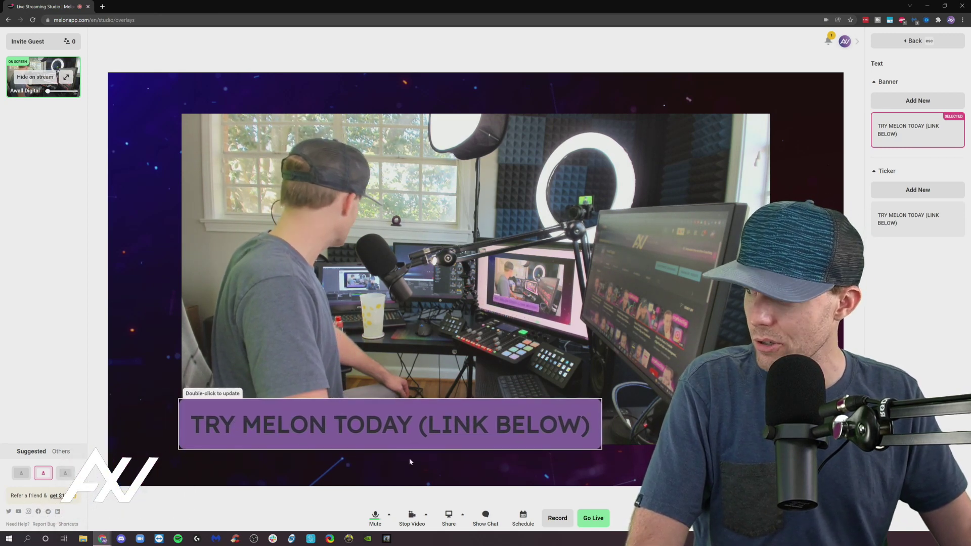
{"action": "left_click", "coordinate": [478, 424]}
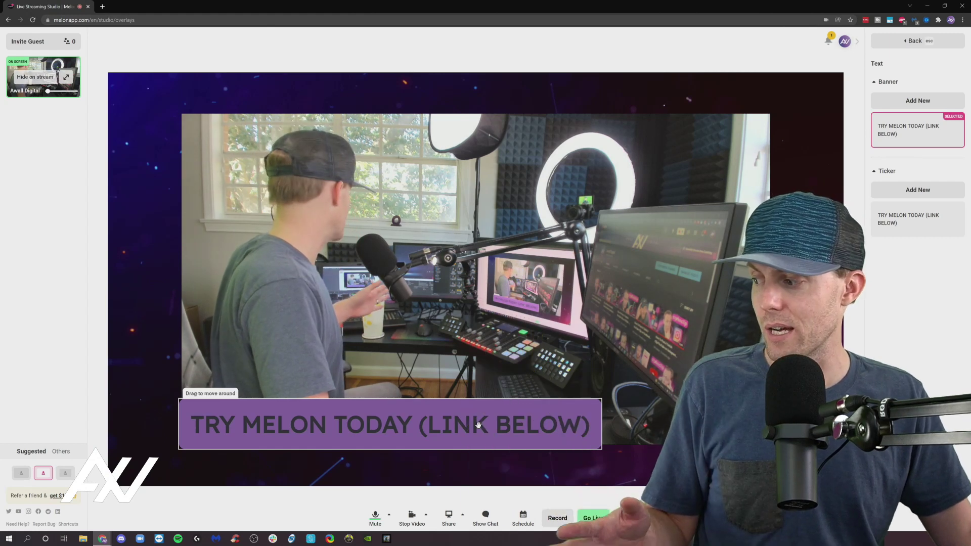